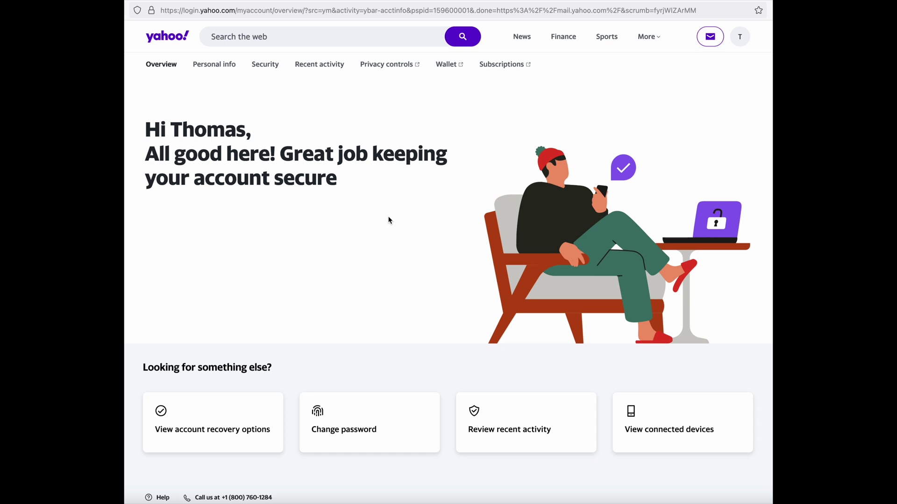
# Step: Go to Yahoo's Security page and start creating an app password
pyautogui.click(265, 66)
pyautogui.scroll(-1, 449, 267)
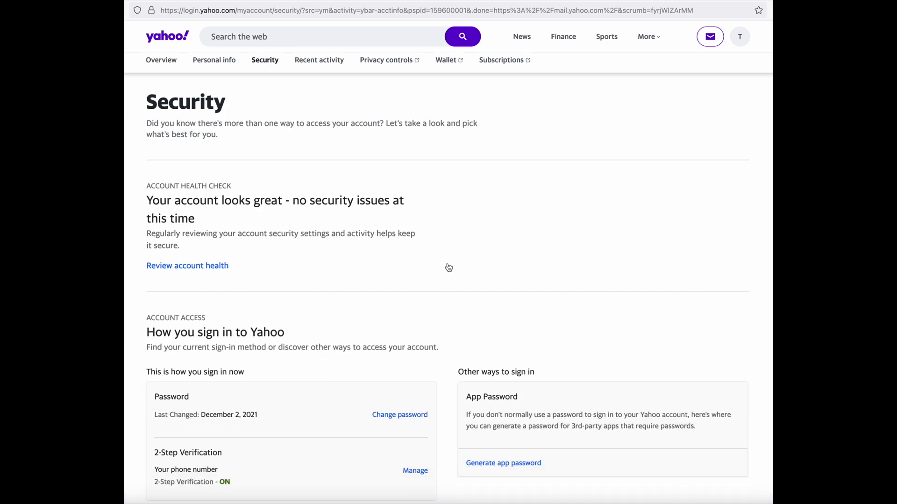
pyautogui.scroll(-1, 449, 267)
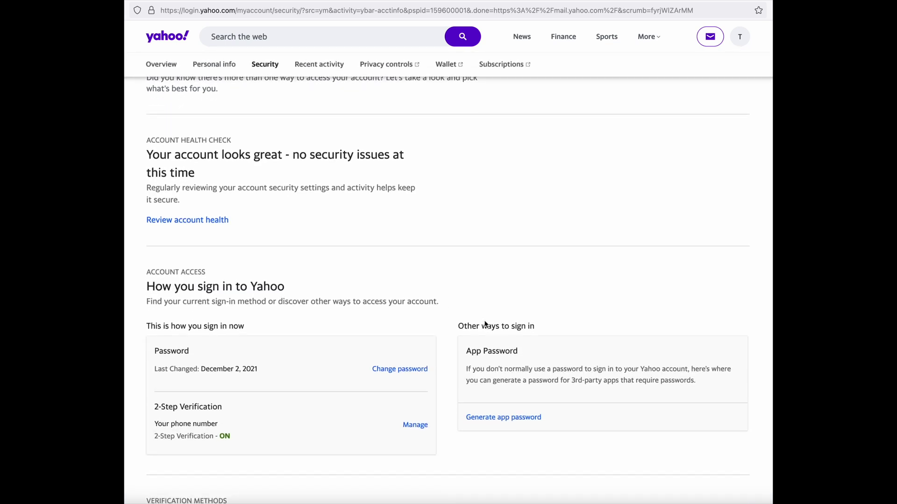
pyautogui.click(502, 418)
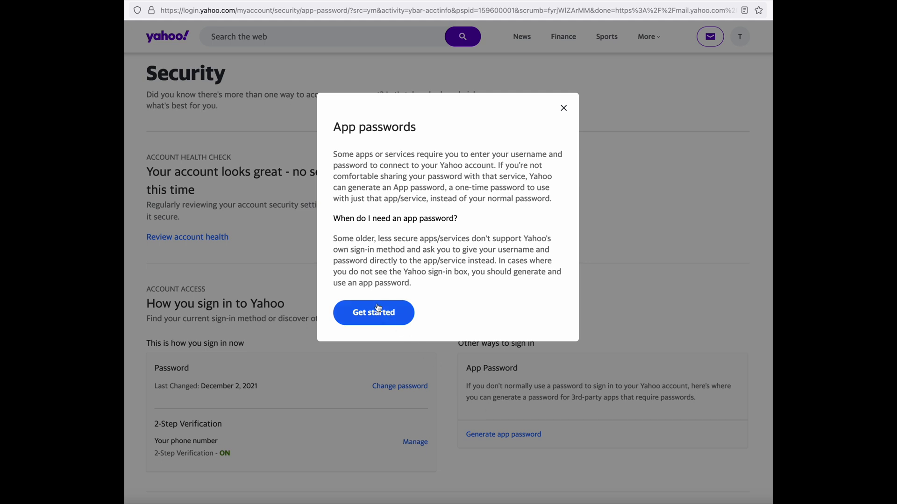
# Step: Generate an app password named 'MacBook Pro Mail App' and copy it to the clipboard
pyautogui.click(383, 314)
pyautogui.click(358, 216)
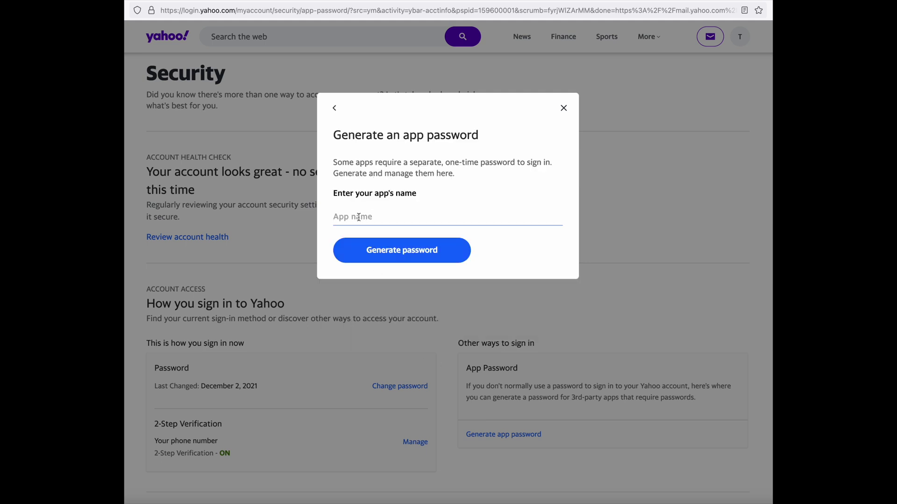
pyautogui.write('MacBook Pro Mail App')
pyautogui.click(398, 257)
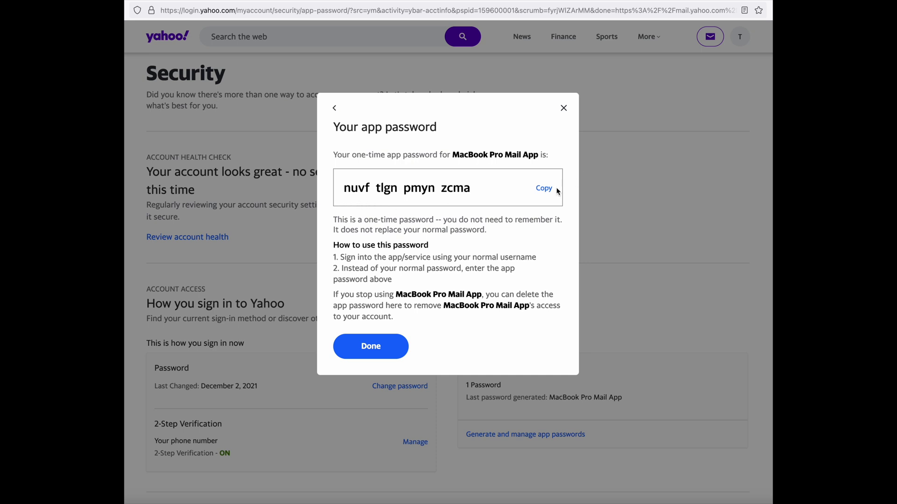
pyautogui.click(544, 188)
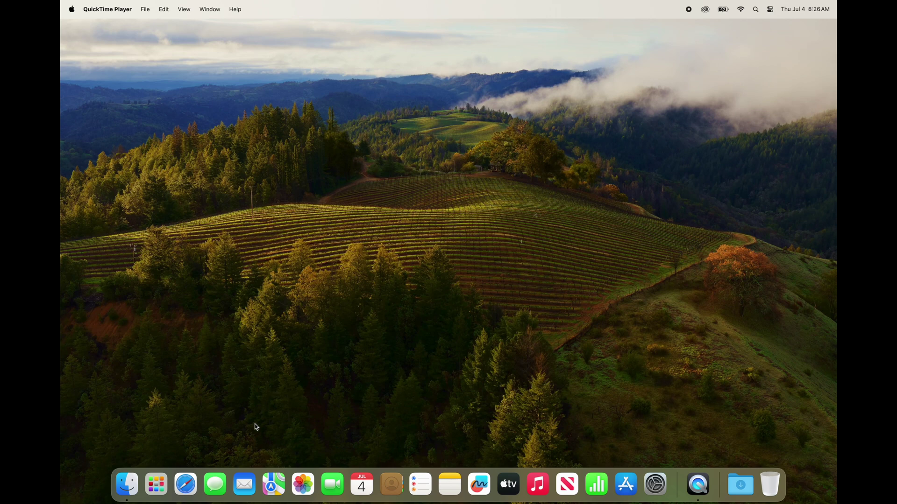
# Step: Launch Mail from the Dock
pyautogui.click(251, 483)
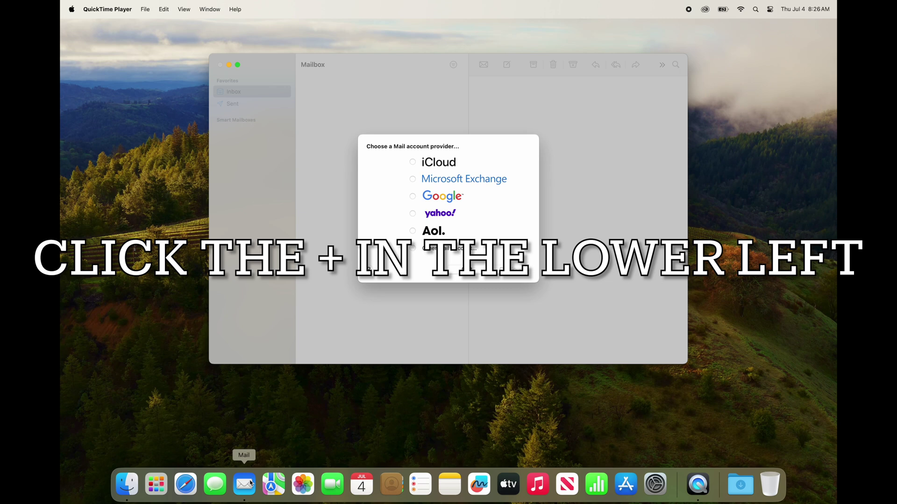
# Step: Choose Other Mail Account and continue to the account details form
pyautogui.click(251, 483)
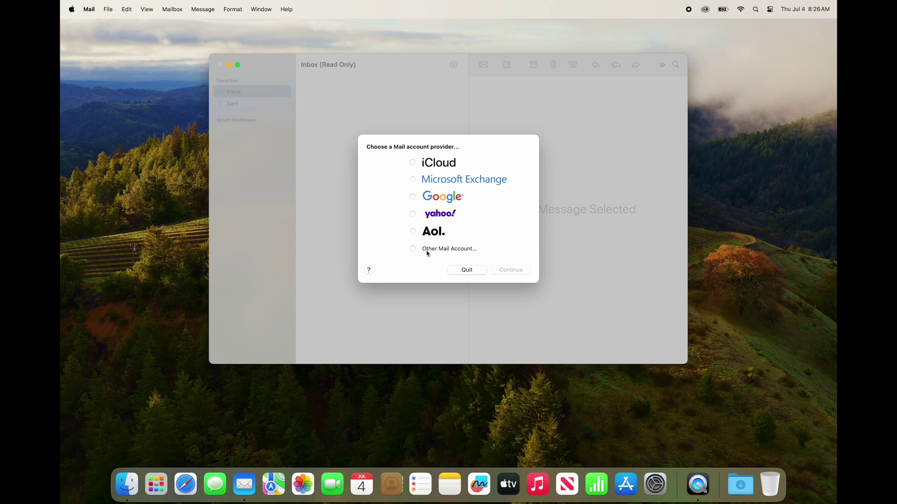
pyautogui.click(466, 250)
pyautogui.click(513, 271)
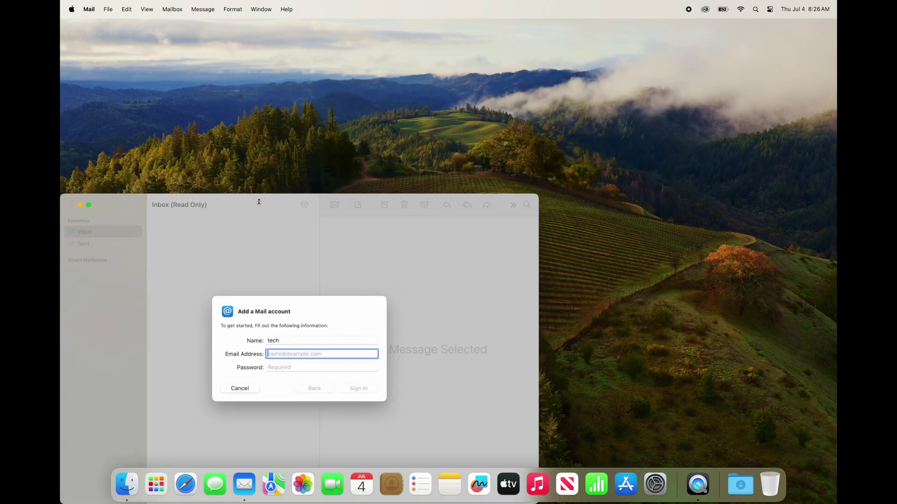
pyautogui.click(240, 204)
pyautogui.moveTo(240, 205); pyautogui.dragTo(360, 121)
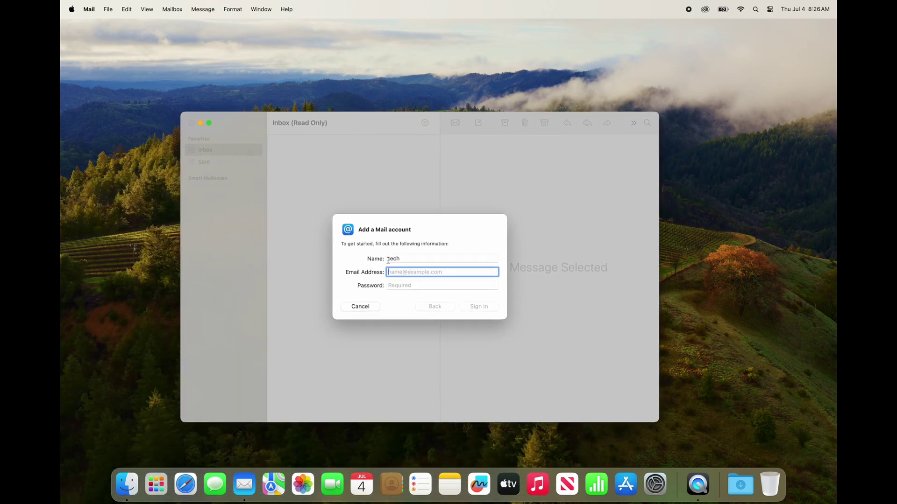
# Step: Enter the account's e-mail address and password and sign in
pyautogui.write('test@cox.net')
pyautogui.click(427, 284)
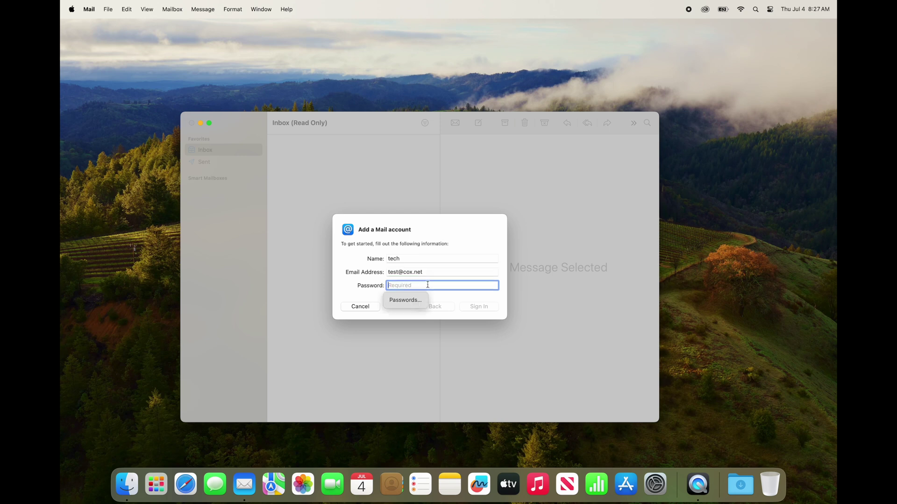
pyautogui.write('test')
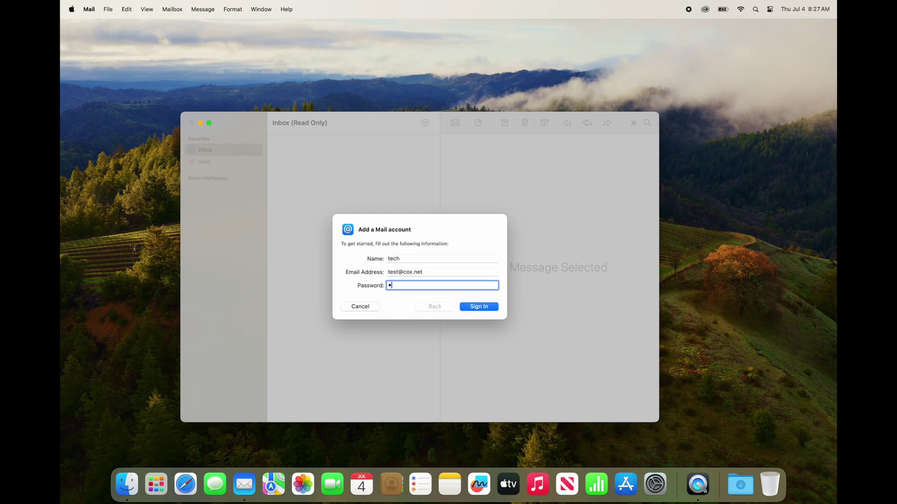
pyautogui.write('1234')
pyautogui.click(478, 306)
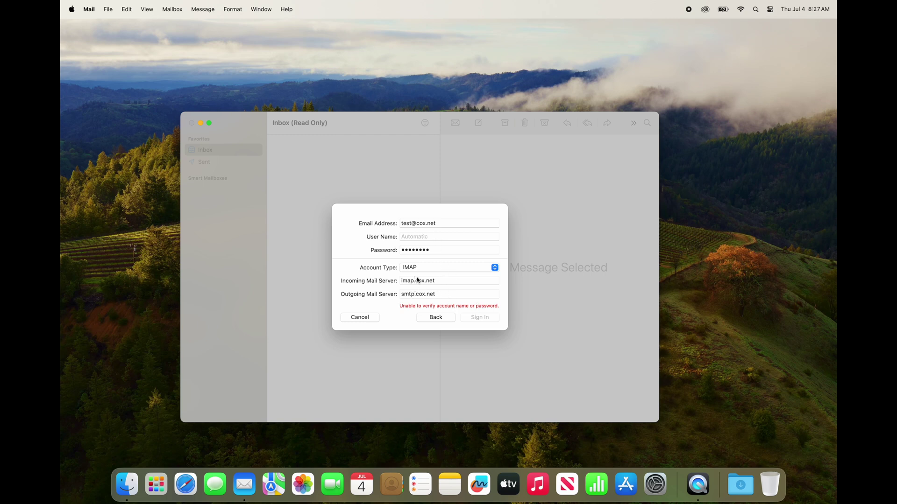
# Step: Select the 'cox.net' part of the incoming server name
pyautogui.moveTo(416, 281); pyautogui.dragTo(451, 282)
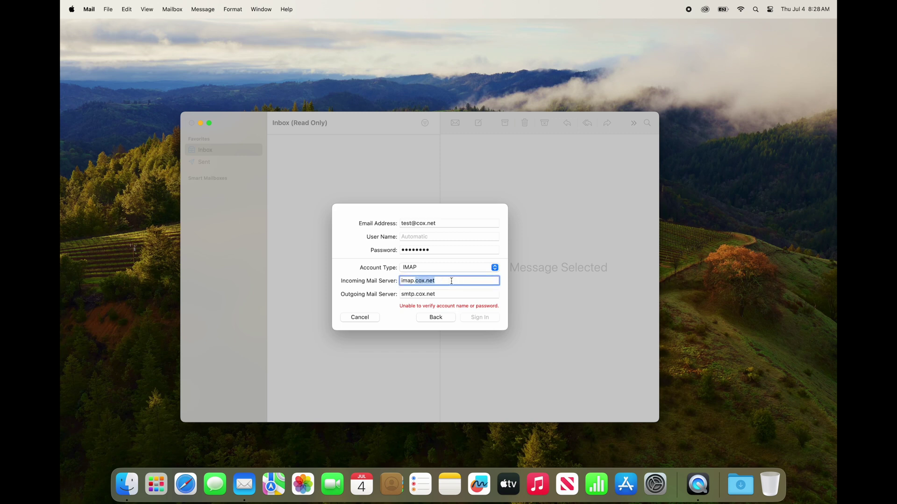
# Step: Change the servers to imap.mail.yahoo.com and smtp.mail.yahoo.com and retry signing in
pyautogui.write('mail.')
pyautogui.write('yahoo.com')
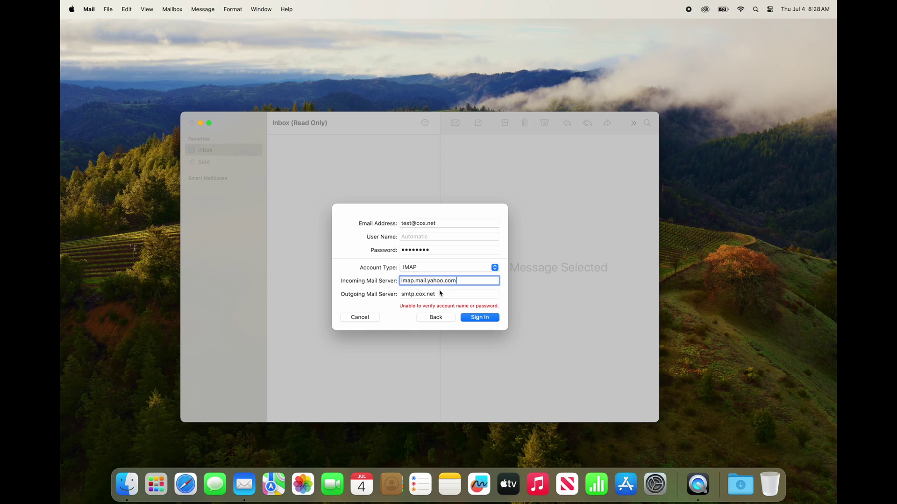
pyautogui.click(422, 295)
pyautogui.tripleClick(423, 295)
pyautogui.write('smtp.mail.yahoo.com')
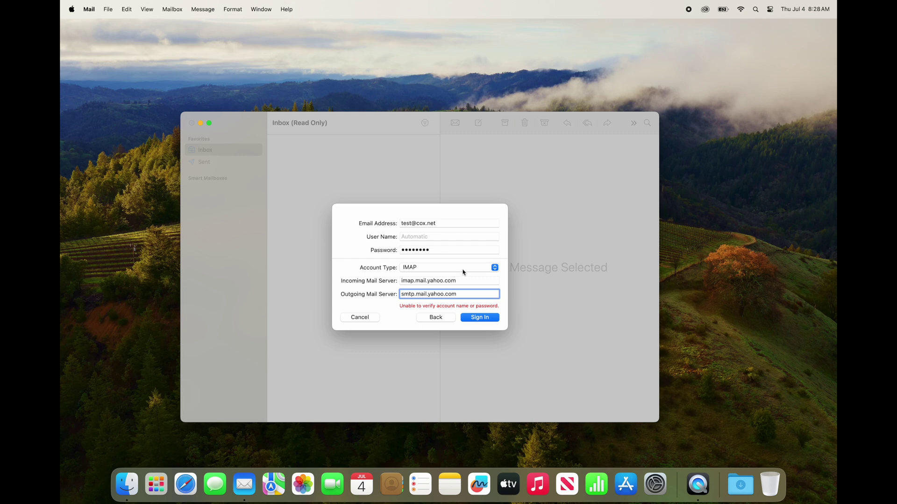
pyautogui.click(492, 320)
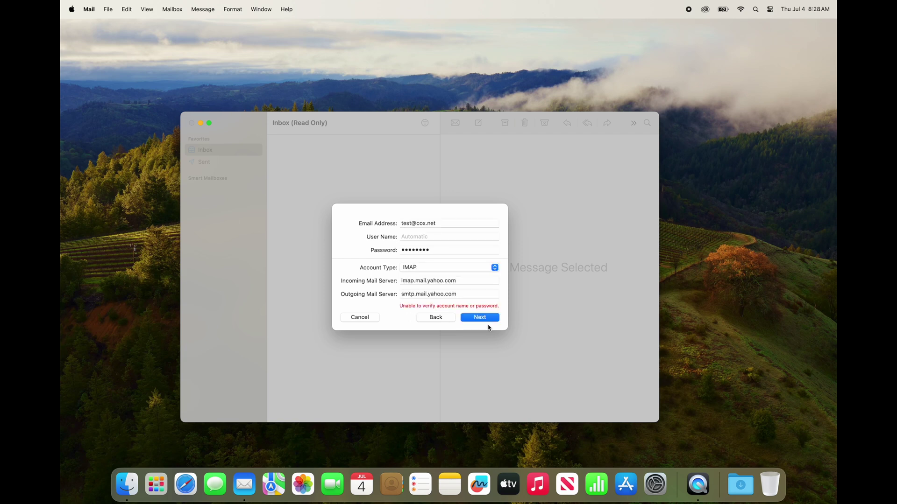
# Step: Add the account without Notes and choose 'Don't protect Mail activity'
pyautogui.click(482, 317)
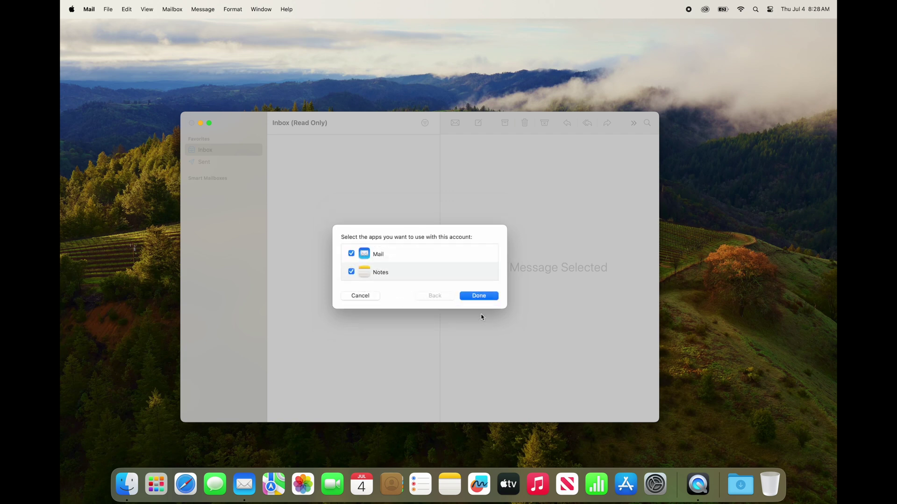
pyautogui.click(353, 272)
pyautogui.click(479, 296)
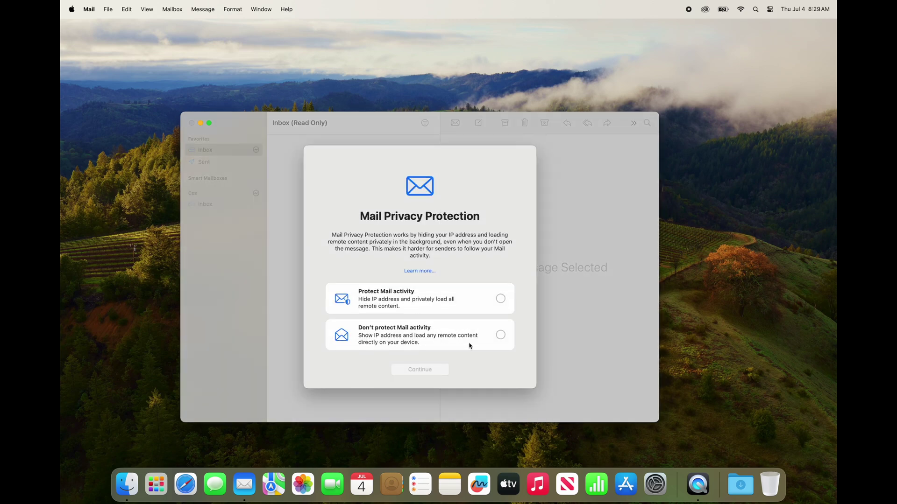
pyautogui.click(500, 335)
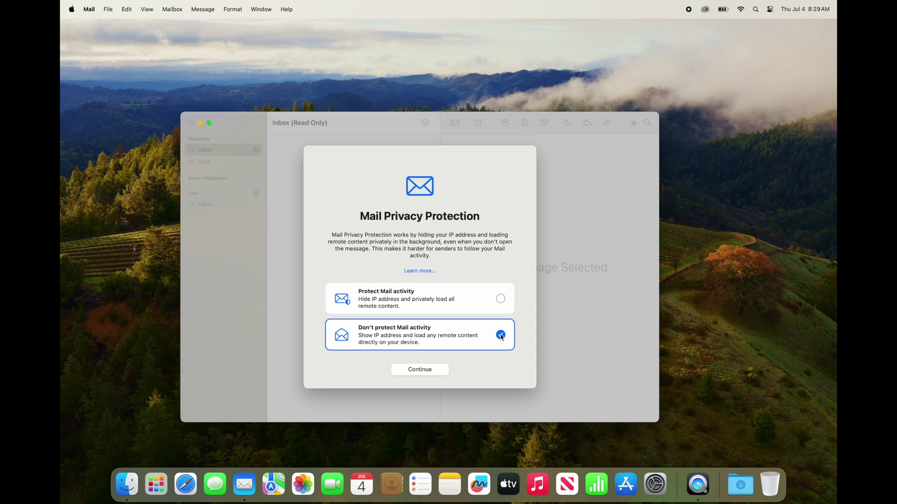
pyautogui.click(428, 369)
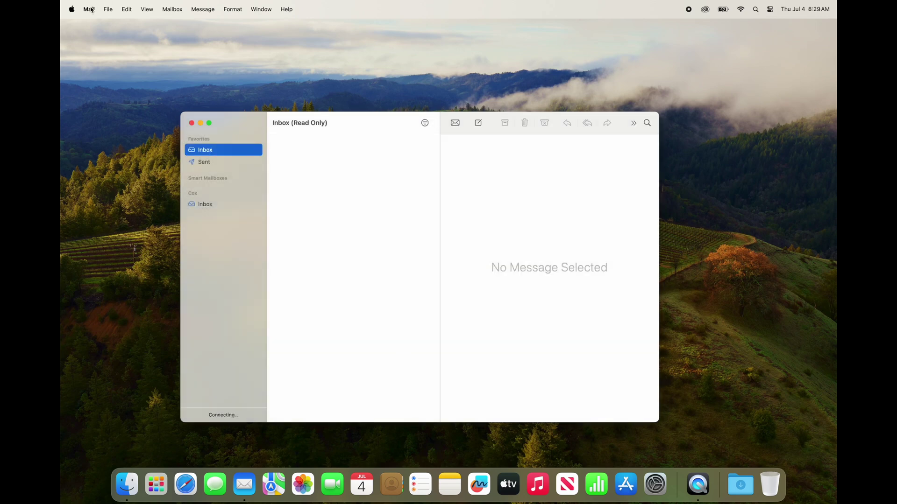
# Step: Open Mail Settings to the Cox account's Server Settings tab
pyautogui.click(89, 9)
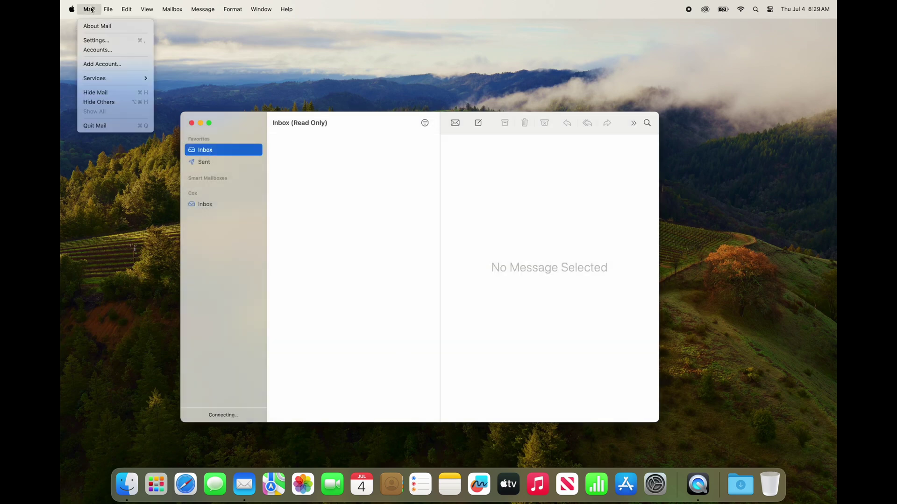
pyautogui.click(122, 41)
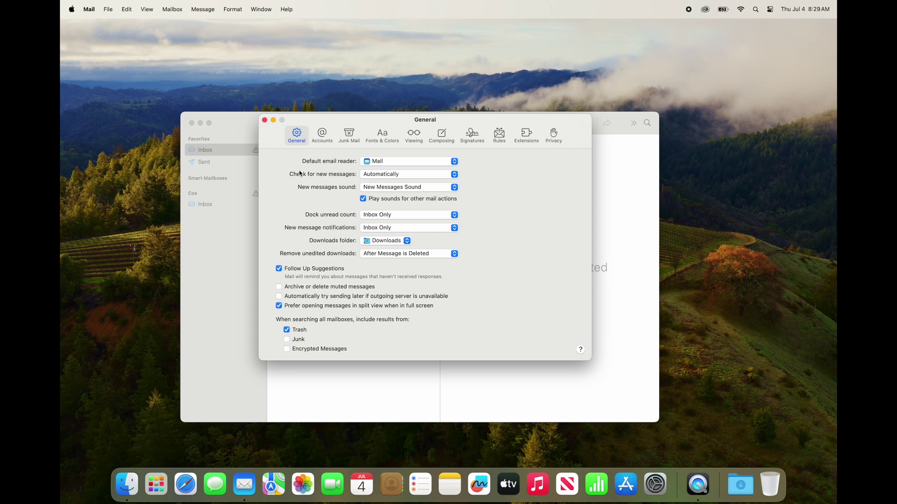
pyautogui.click(325, 144)
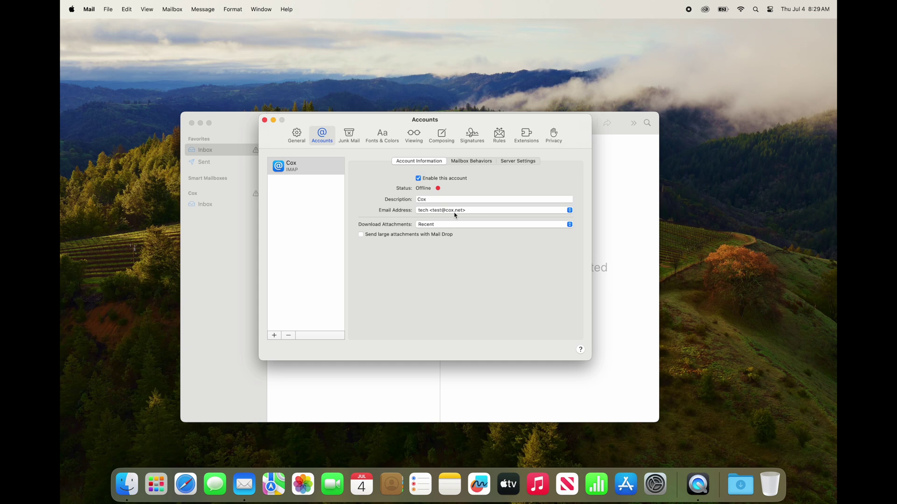
pyautogui.click(479, 162)
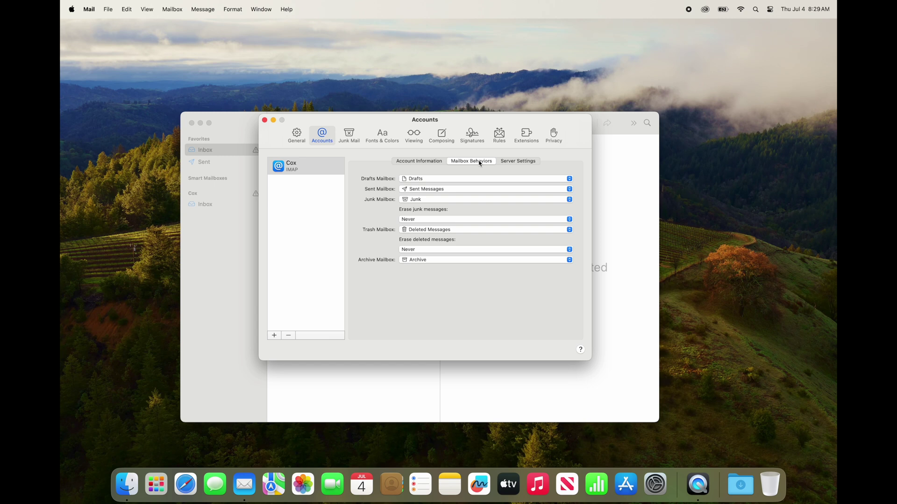
pyautogui.click(512, 162)
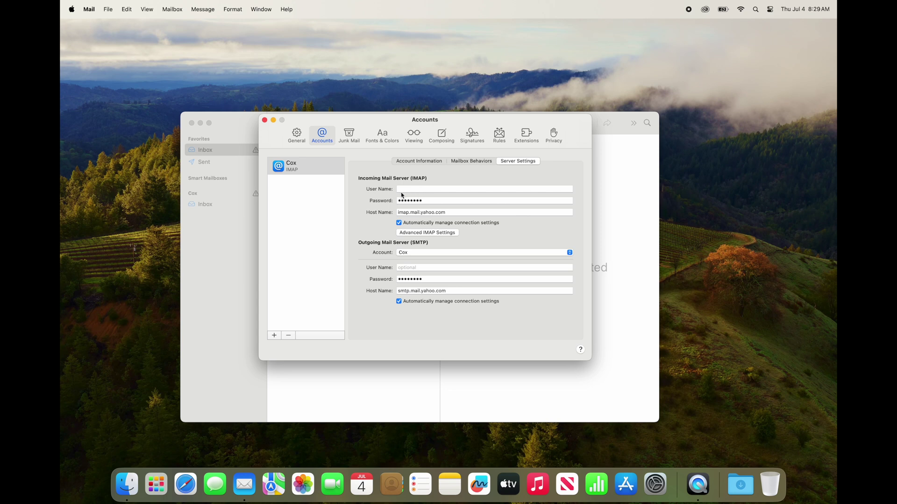
# Step: Enter the account's e-mail address as both the incoming and outgoing user names
pyautogui.click(425, 189)
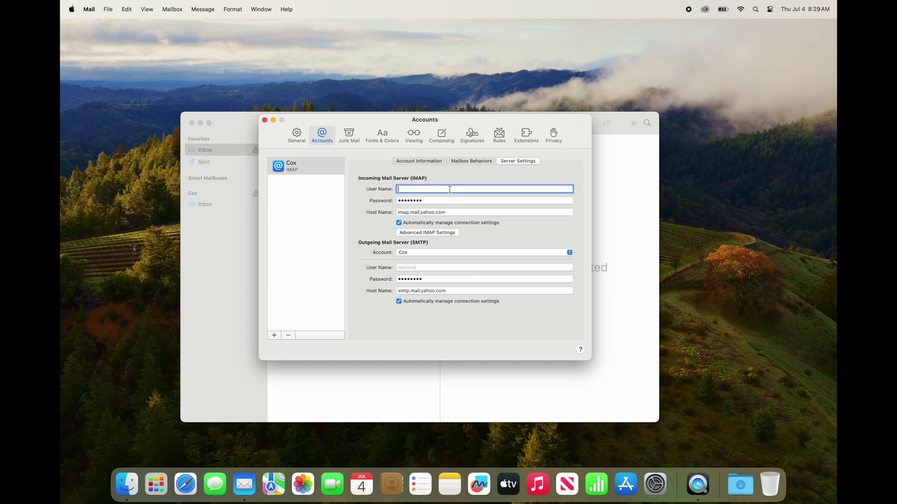
pyautogui.write('test@cox.net')
pyautogui.click(432, 267)
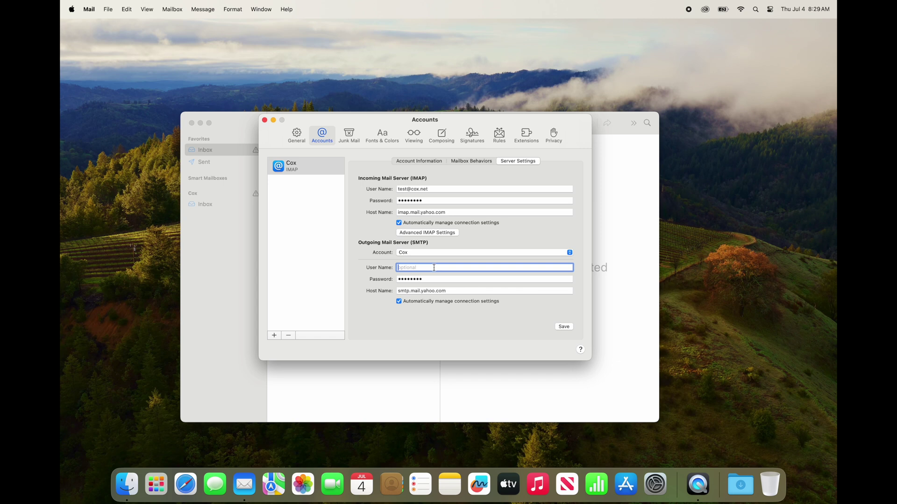
pyautogui.write('test@cox.net')
# Step: Turn off automatic SMTP connection settings, set port 465 with TLS/SSL, and save
pyautogui.click(399, 301)
pyautogui.click(418, 312)
pyautogui.doubleClick(419, 312)
pyautogui.write('465')
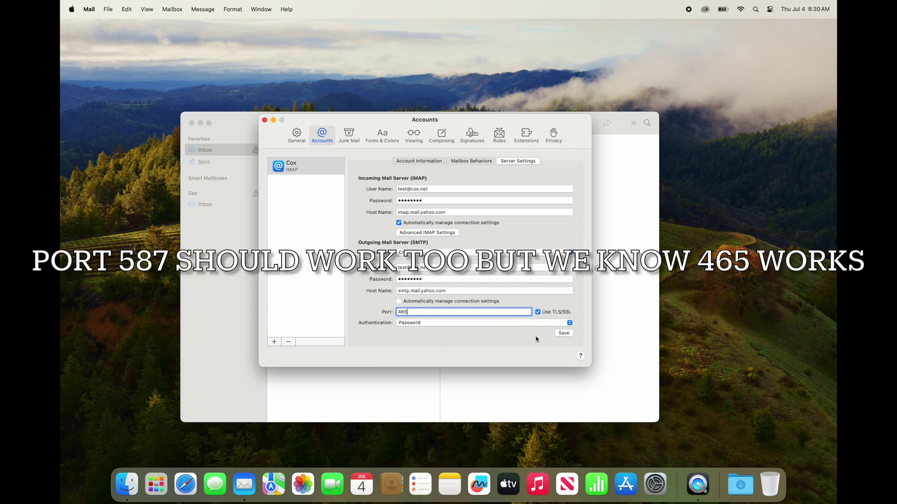
pyautogui.click(564, 333)
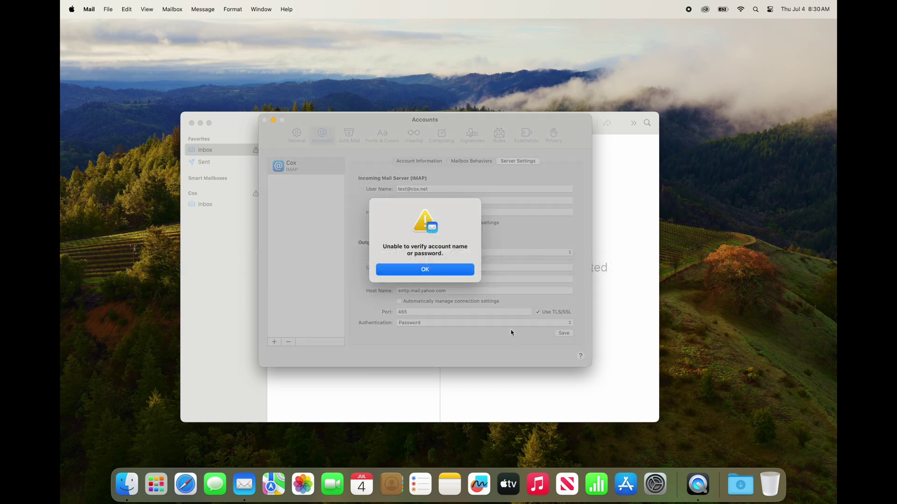
# Step: Dismiss the verification alerts, save the Cox account changes, and return to Account Information
pyautogui.press('Return')
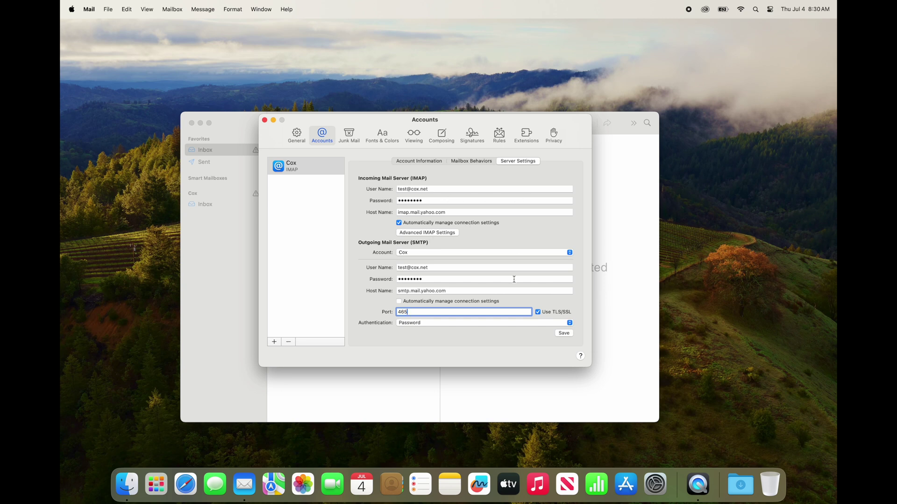
pyautogui.click(265, 121)
pyautogui.click(434, 263)
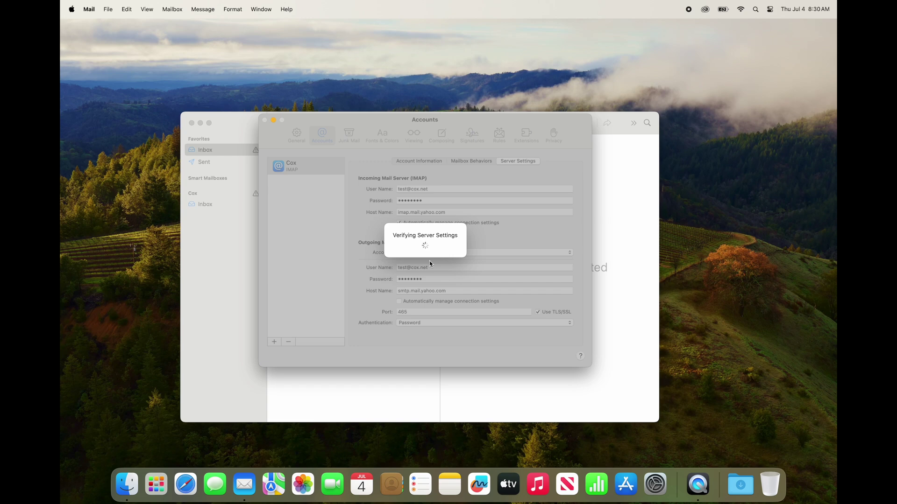
pyautogui.click(422, 267)
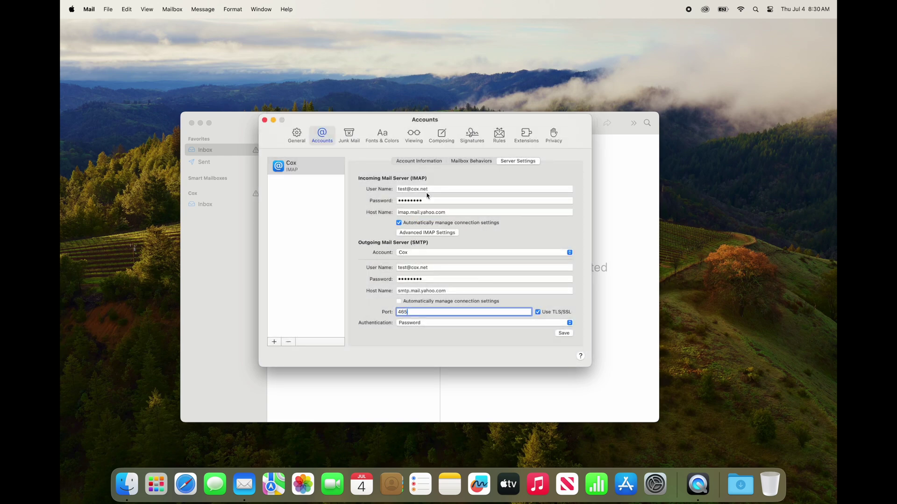
pyautogui.click(423, 161)
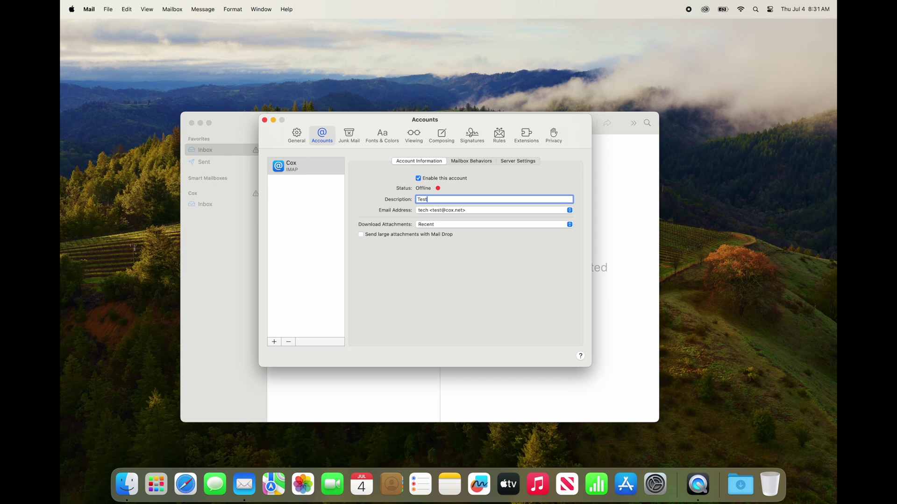
# Step: Finish entering 'Test Account' as the account description, then bring up the sender address list
pyautogui.write('nt')
pyautogui.click(437, 212)
# Step: In Edit Email Addresses, replace the account address's current full name with the new sender full name
pyautogui.click(439, 223)
pyautogui.click(409, 208)
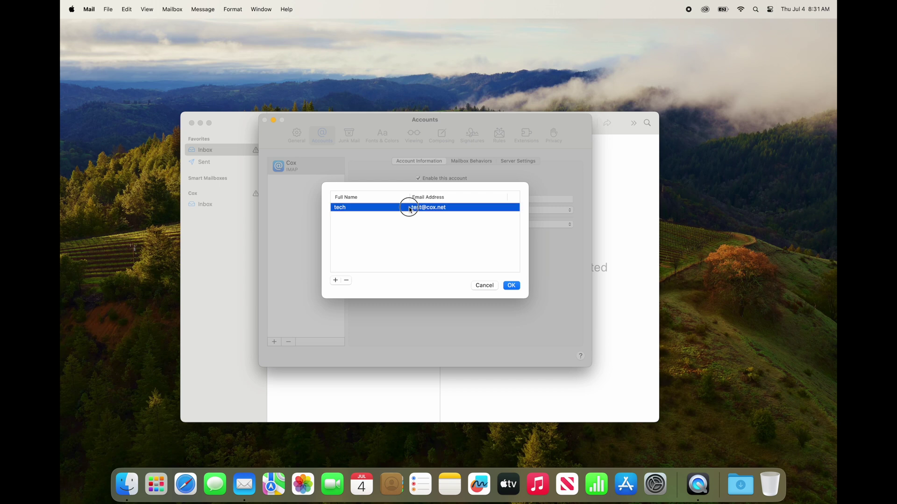
pyautogui.click(362, 208)
pyautogui.click(514, 288)
pyautogui.click(420, 210)
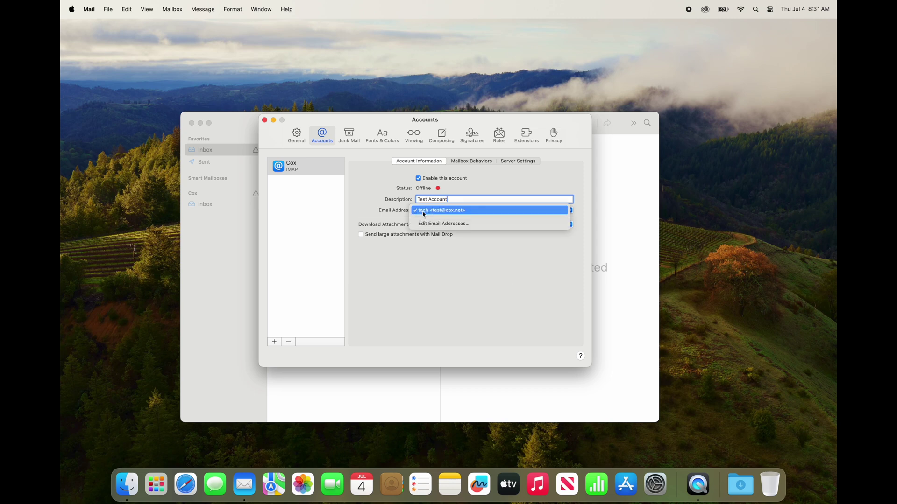
pyautogui.click(433, 226)
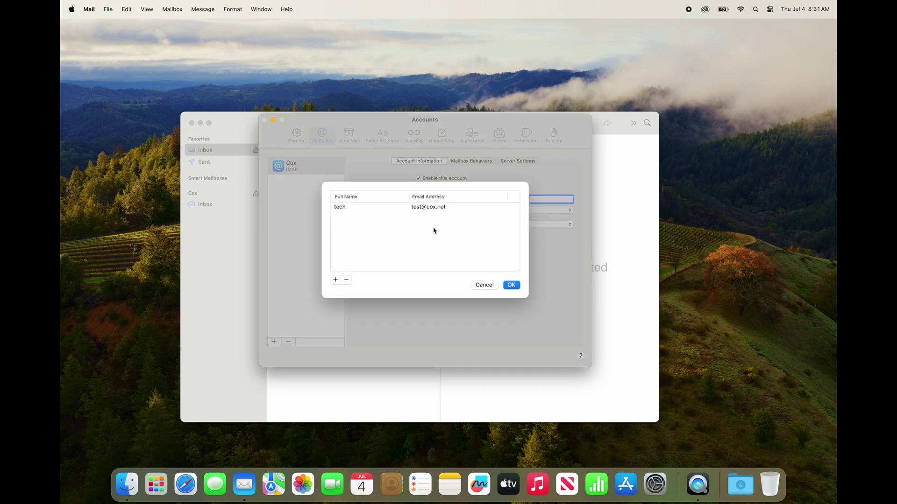
pyautogui.click(344, 211)
pyautogui.click(344, 211)
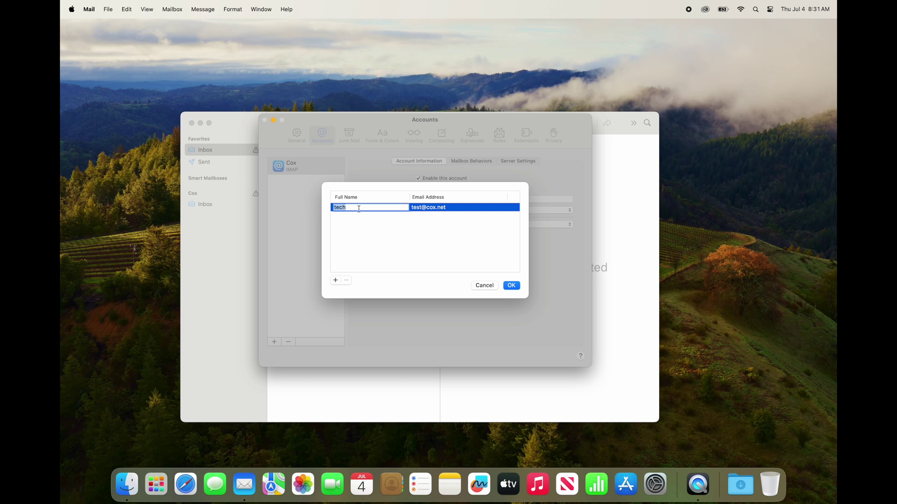
pyautogui.write('Tech Person')
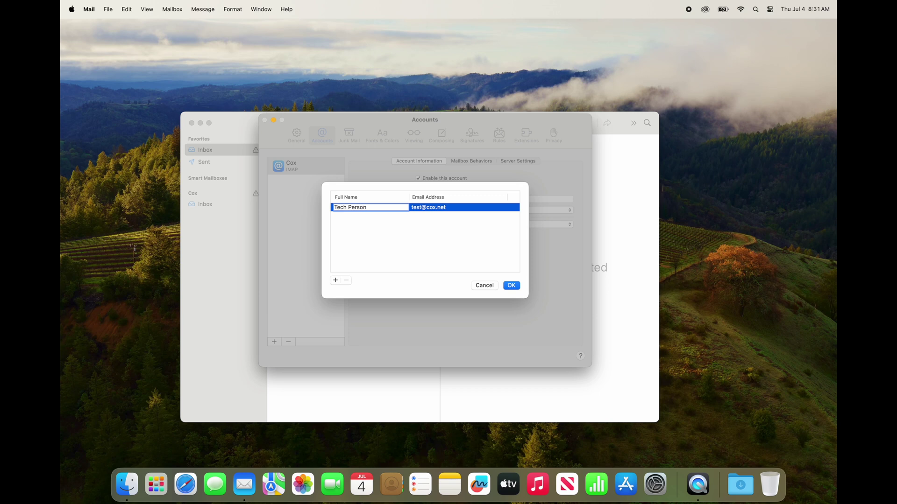